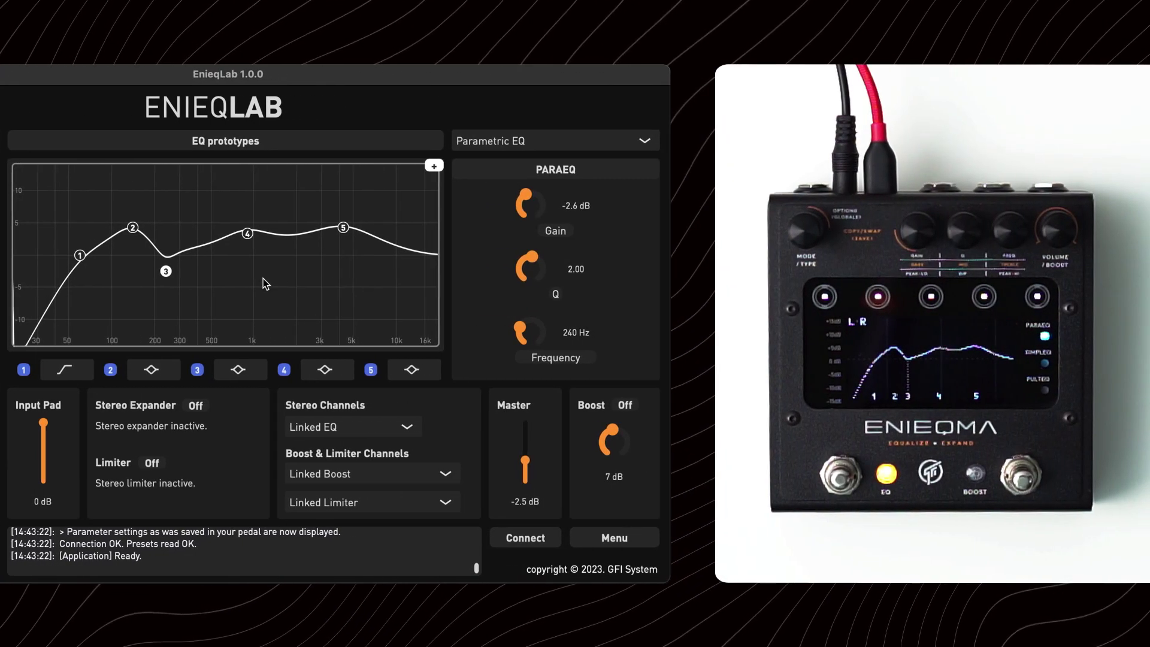
- Reshape band 3's dip, make band 1 a bell, and raise band 4 to 10.6 dB at 920 Hz
drag(168, 275, 191, 225)
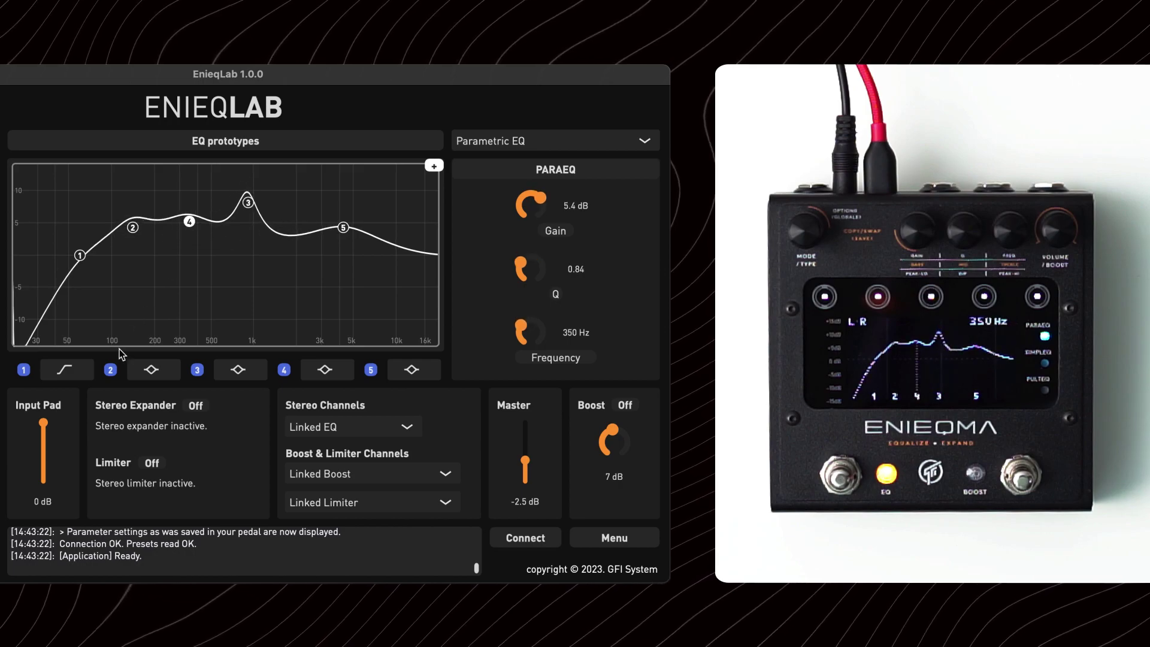
click(111, 371)
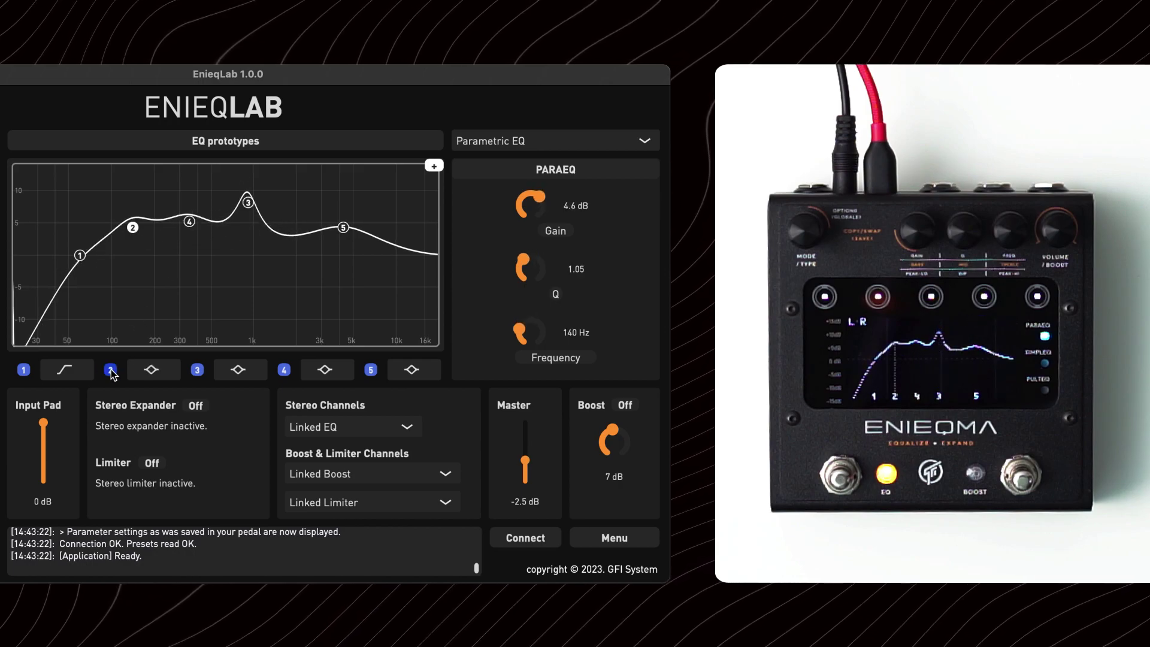
click(64, 370)
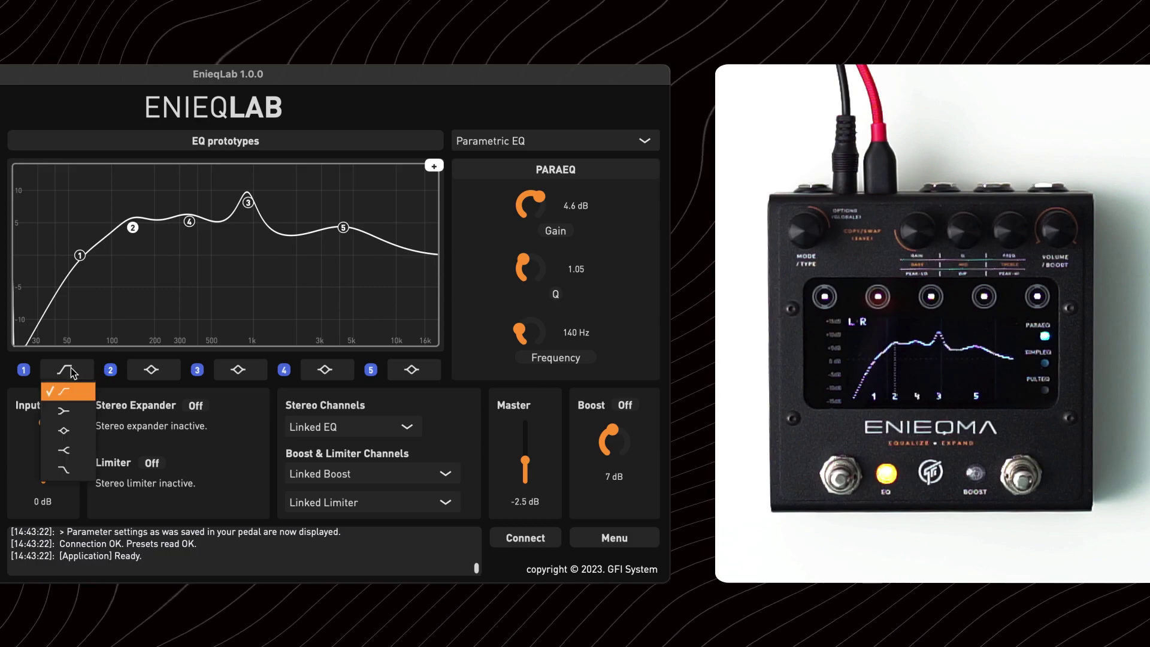
click(68, 432)
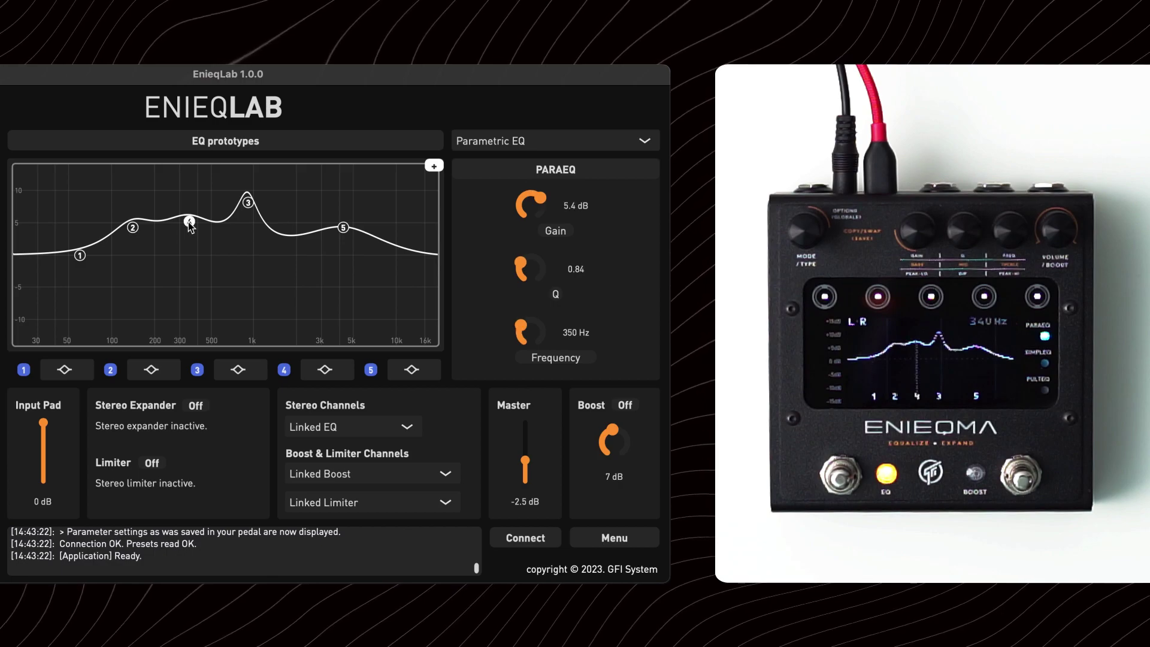
drag(189, 223, 249, 193)
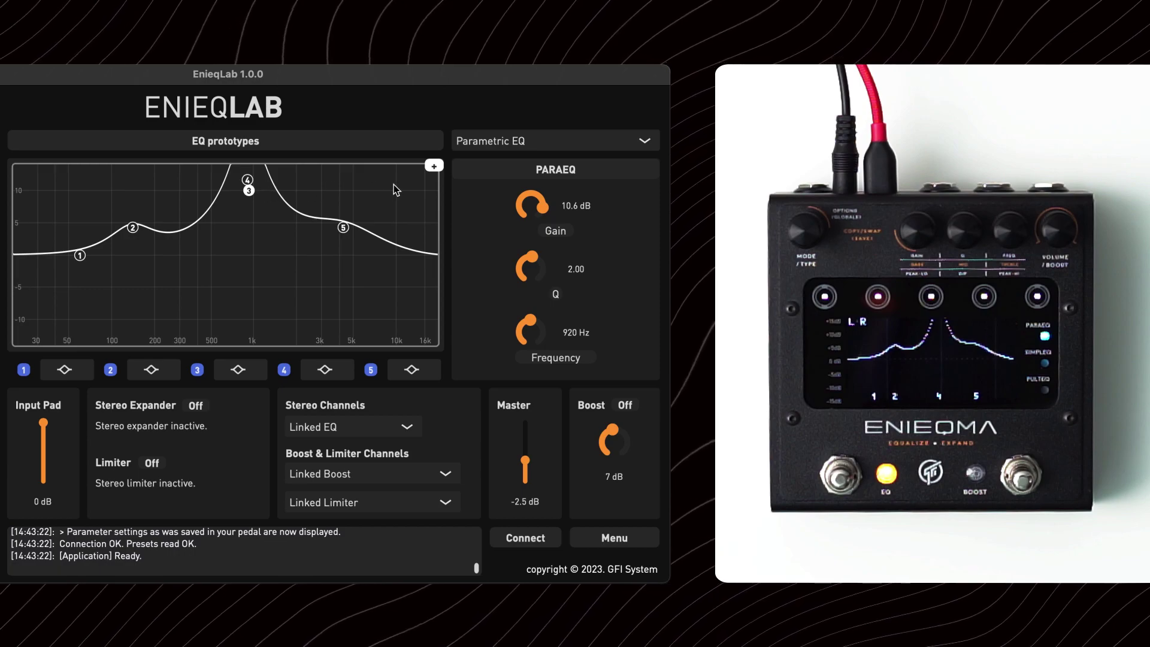
- Toggle the graph range back to ±10 dB and pick band 4 from the overlapping nodes, placing it at 3400 Hz
click(434, 166)
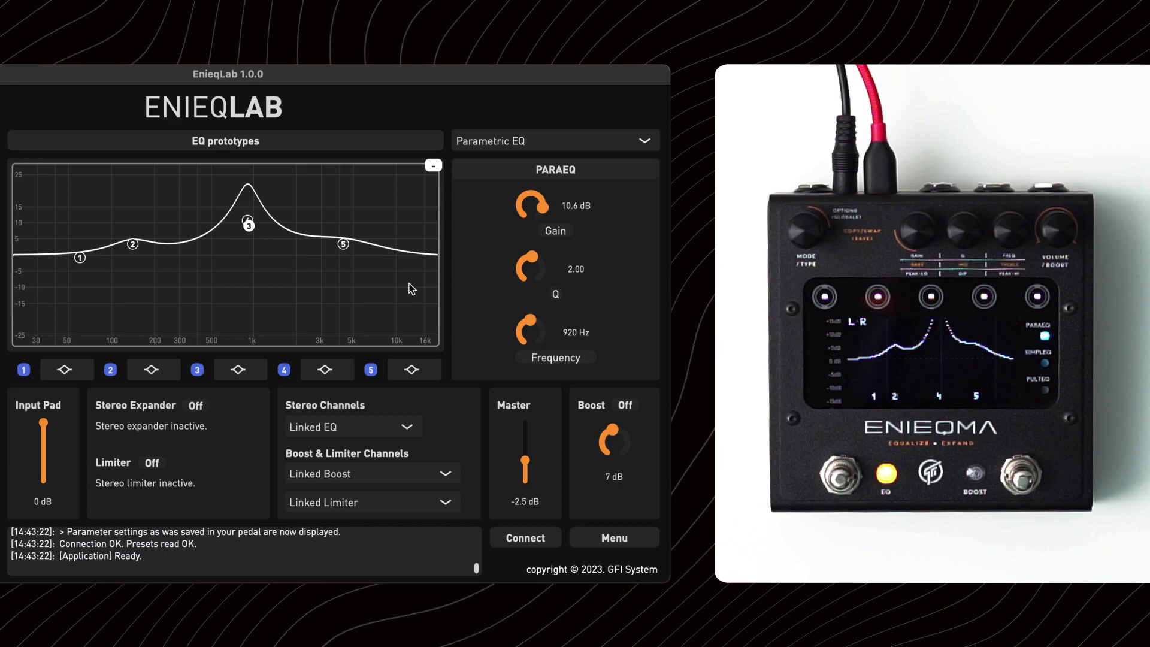
click(433, 166)
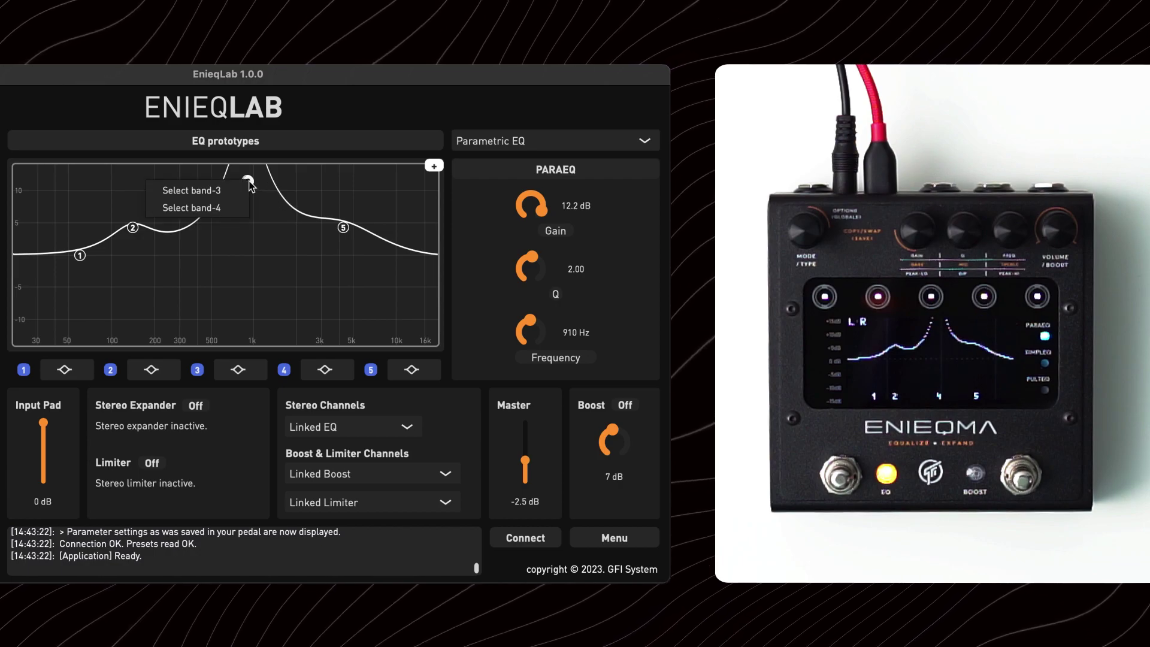
click(233, 207)
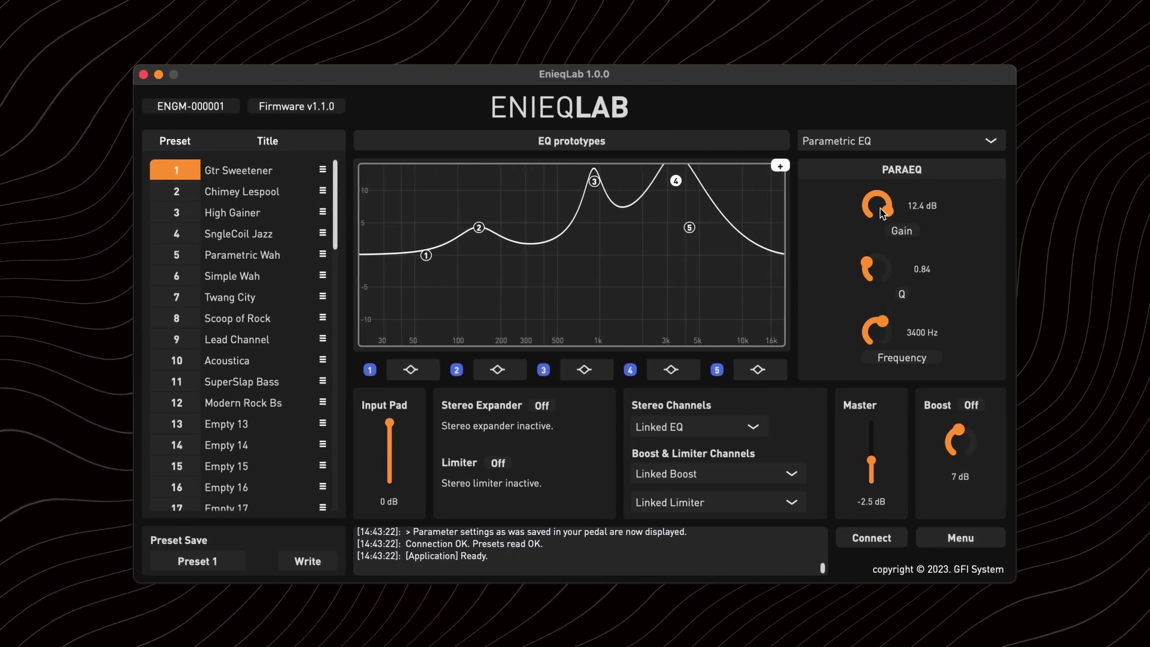
- Lower band 4's gain, preview Simple EQ's Scooped Tilt curve, then settle on Pultec EQ mode
drag(879, 207, 876, 224)
click(912, 148)
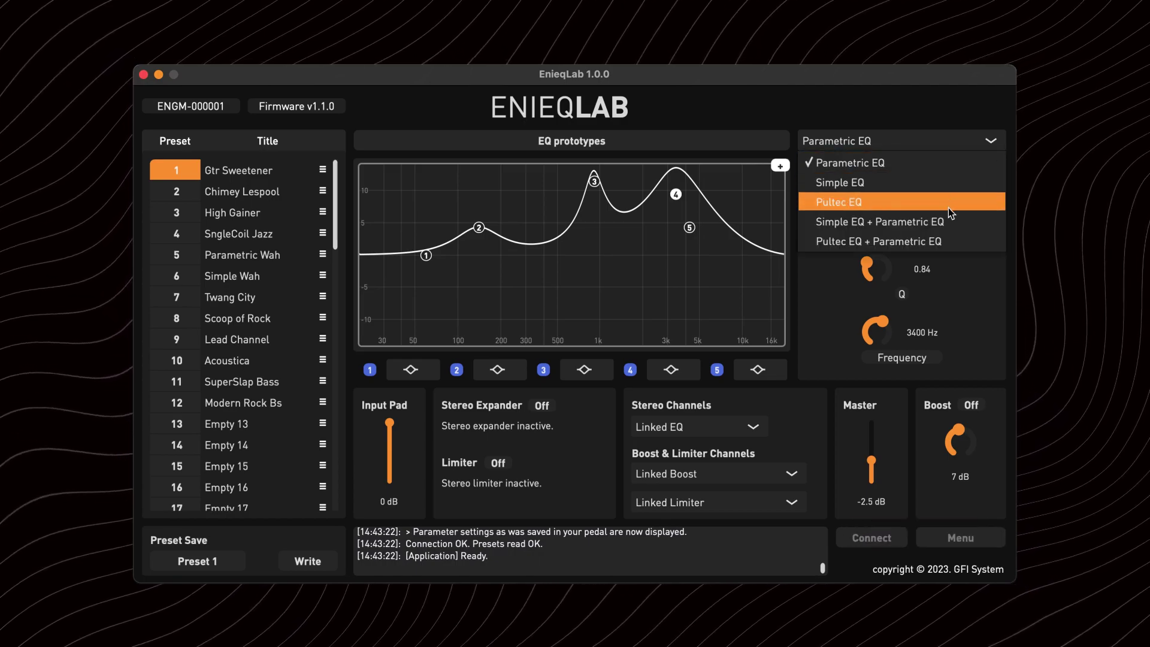
click(975, 186)
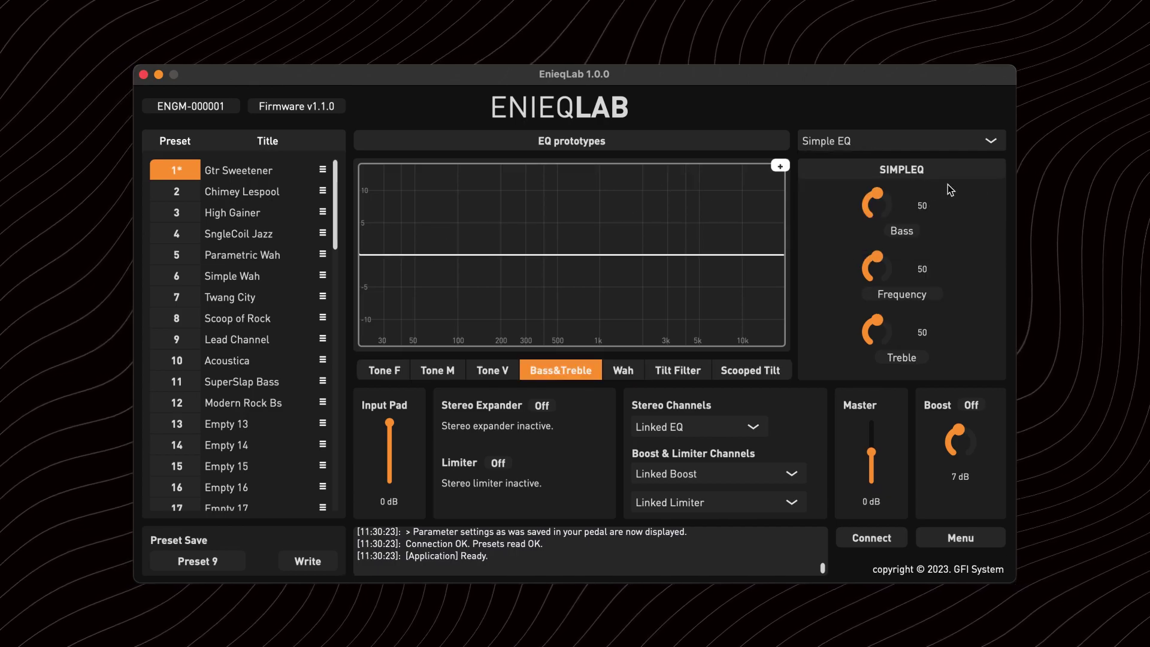
click(762, 376)
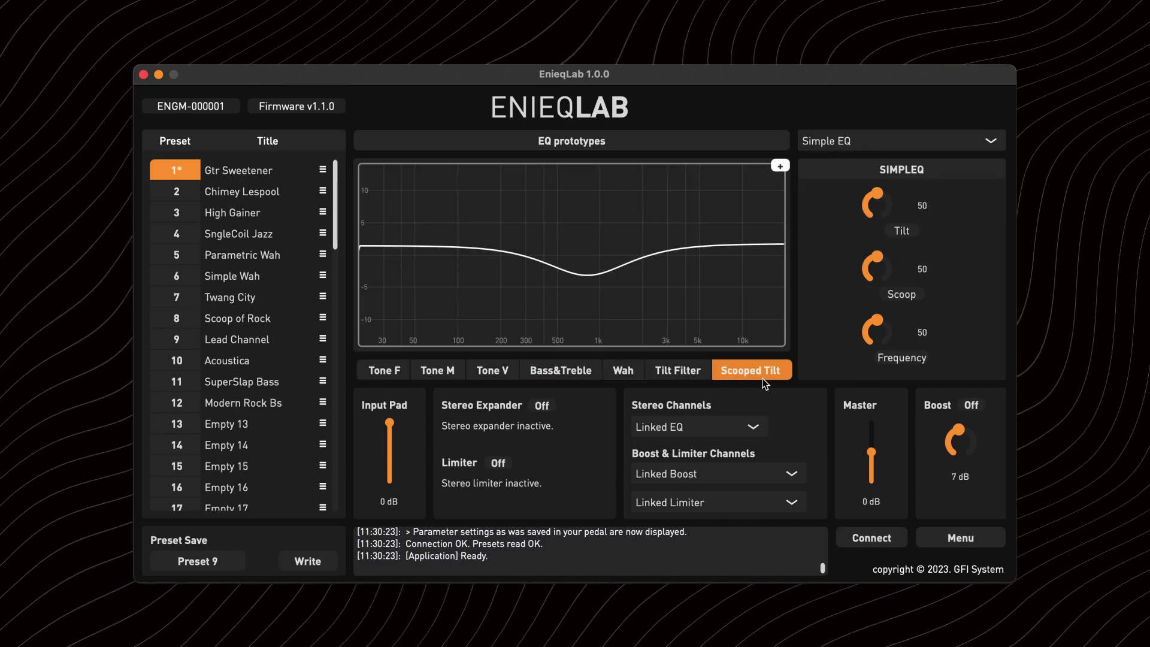
click(961, 143)
click(945, 198)
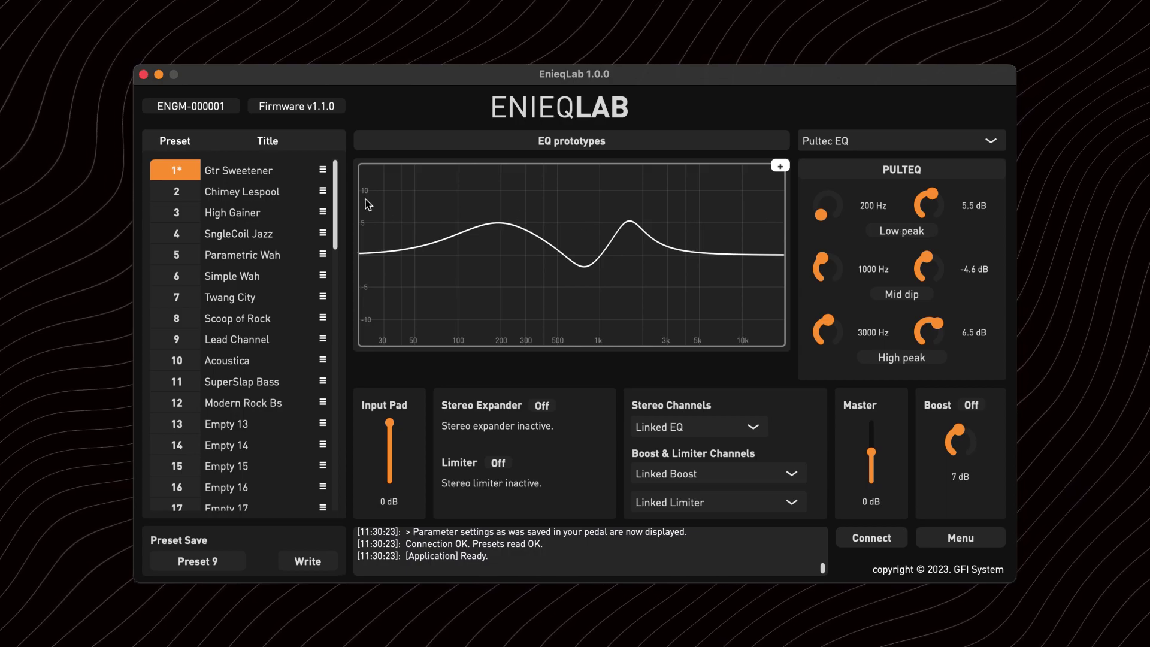
- Drag Gtr Sweetener from preset slot 1 down to slot 4, leaving SngleCoil Jazz in slot 1
drag(335, 178, 371, 164)
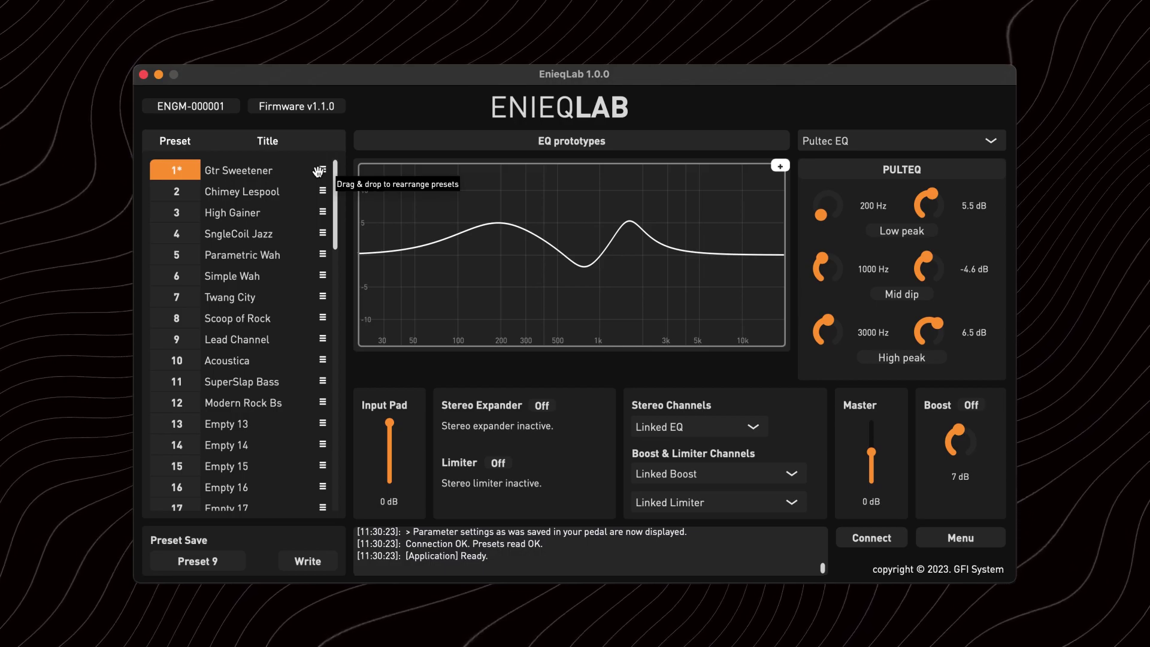
drag(324, 170, 324, 228)
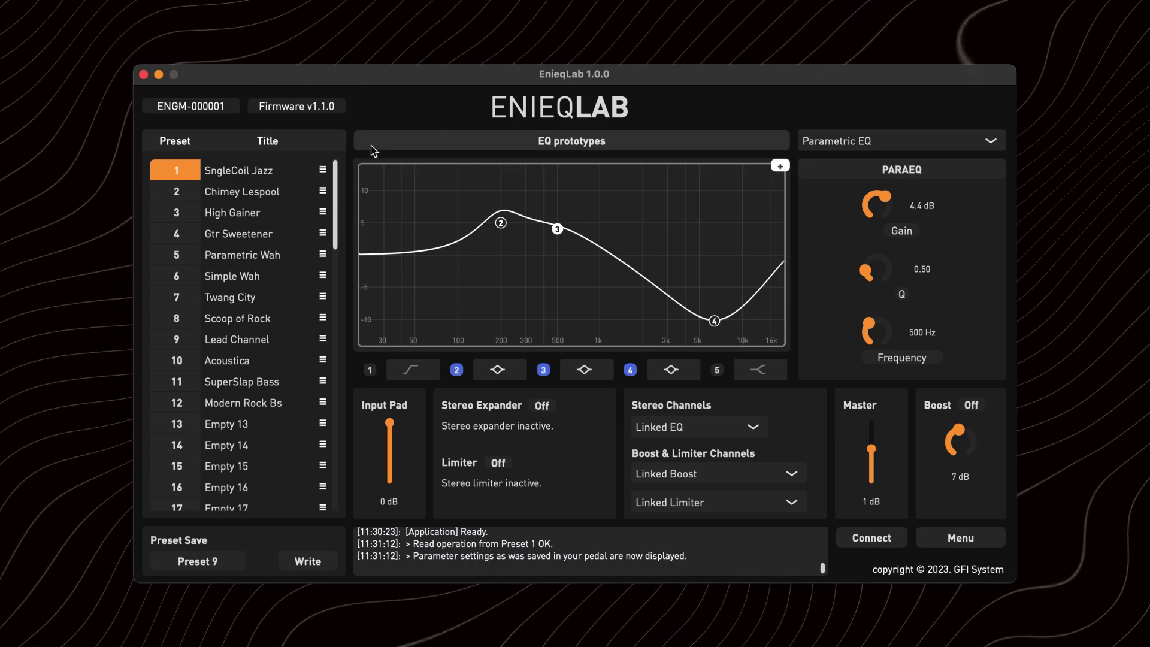
- Write the SuperSlap Bass settings to preset slot 11 and keep the stereo channels on Linked EQ
click(216, 563)
click(223, 540)
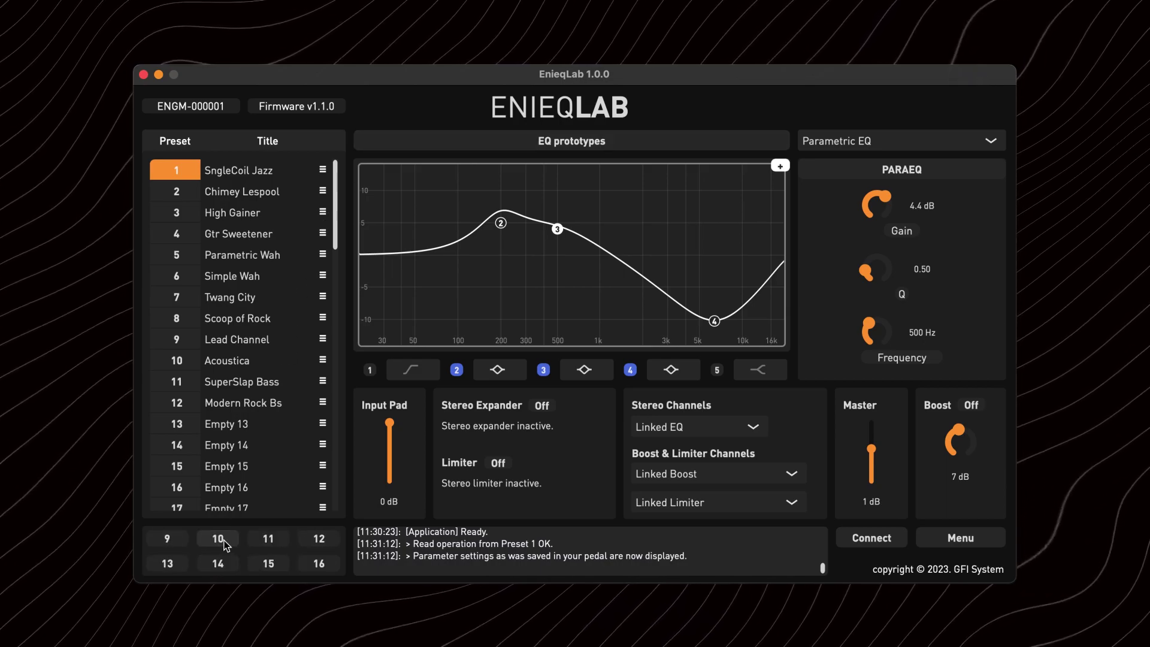
click(268, 539)
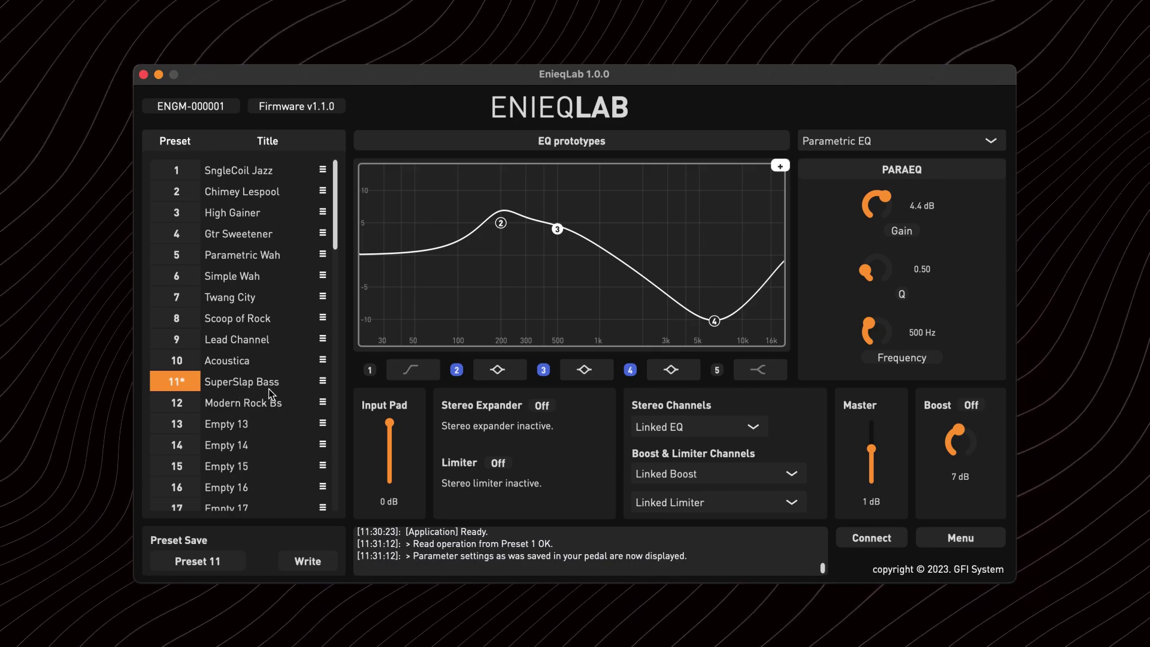
click(303, 566)
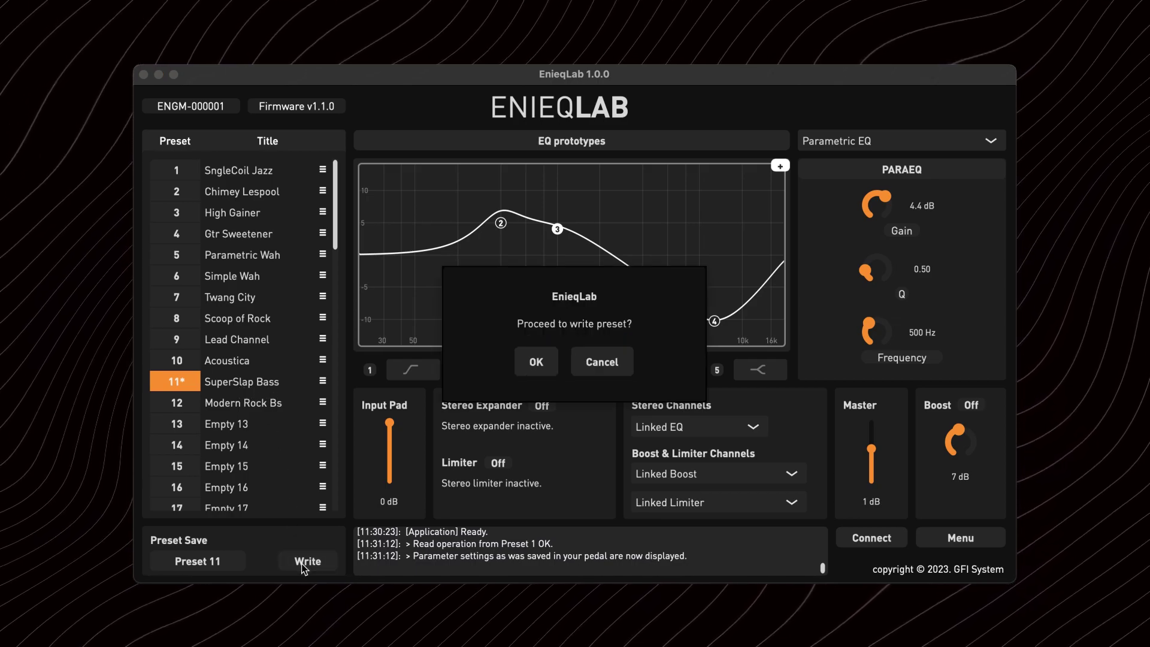
click(542, 361)
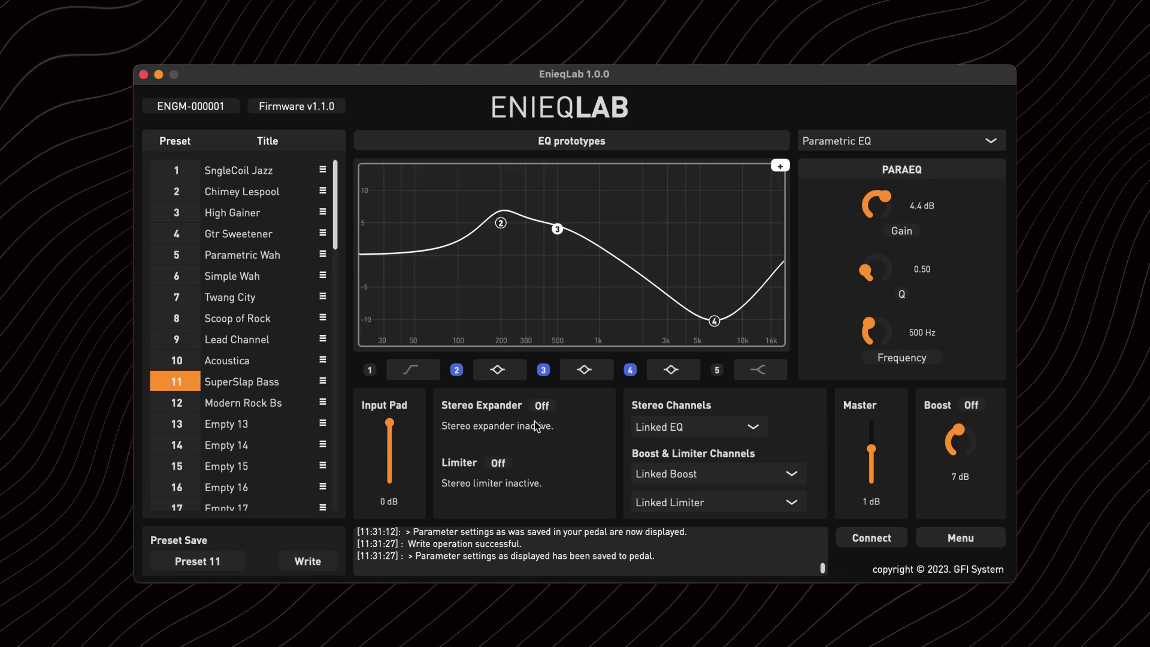
click(720, 432)
click(750, 433)
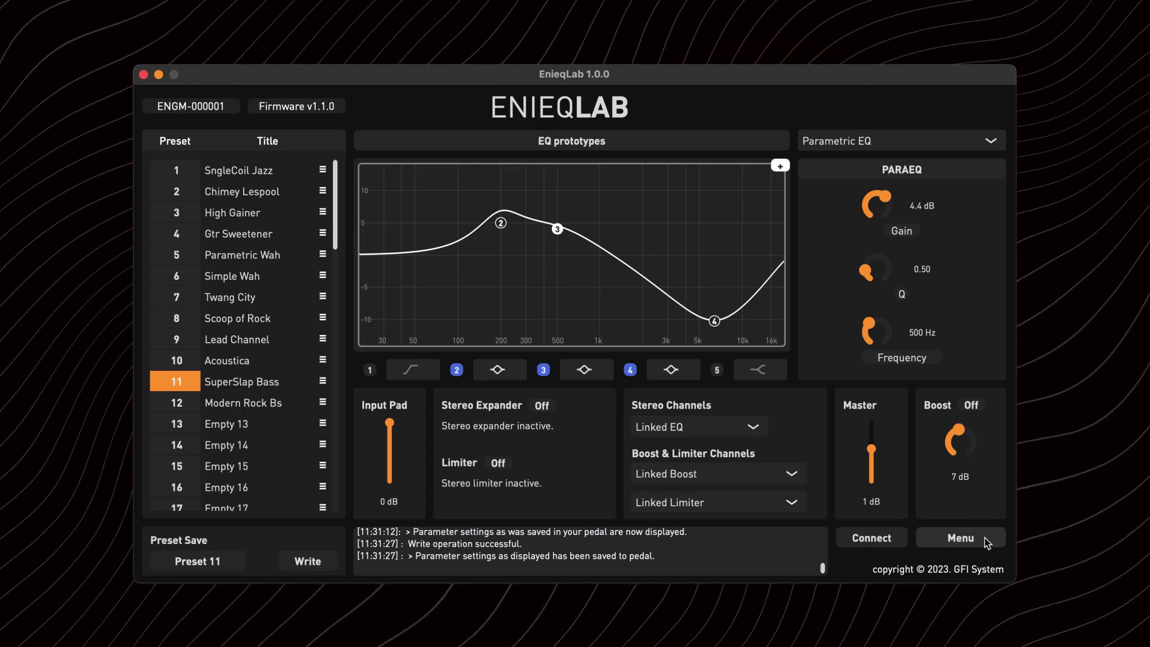
- Review both Global Settings pages, routing and AUX switches, cancel without saving, and reopen the main menu
click(964, 537)
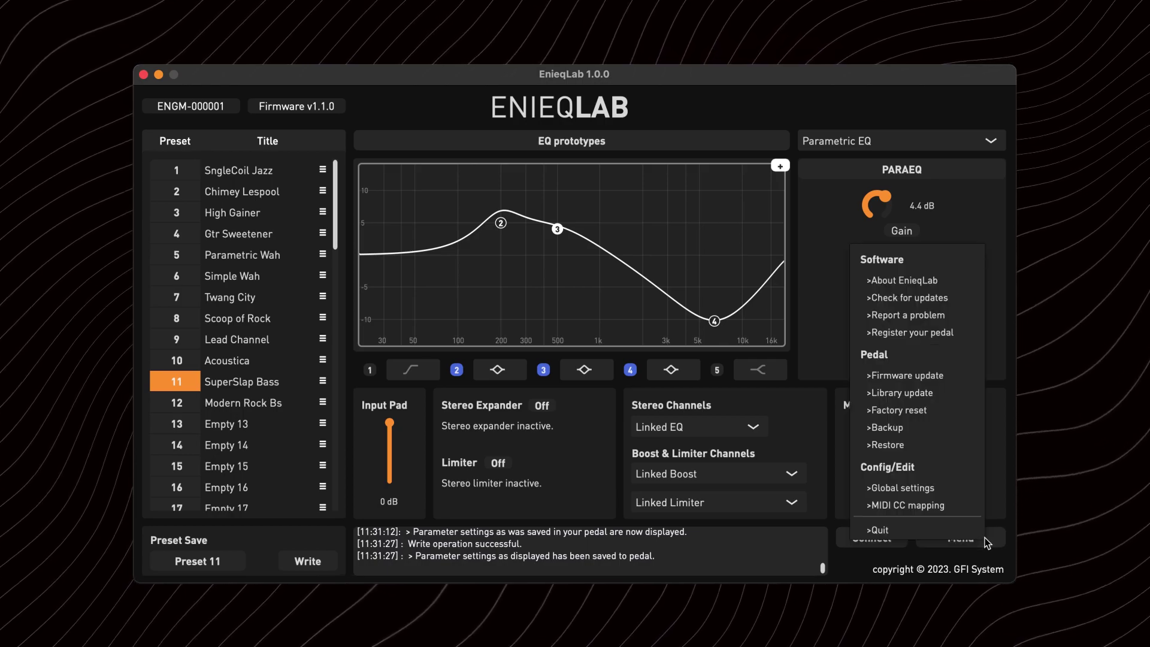
click(974, 491)
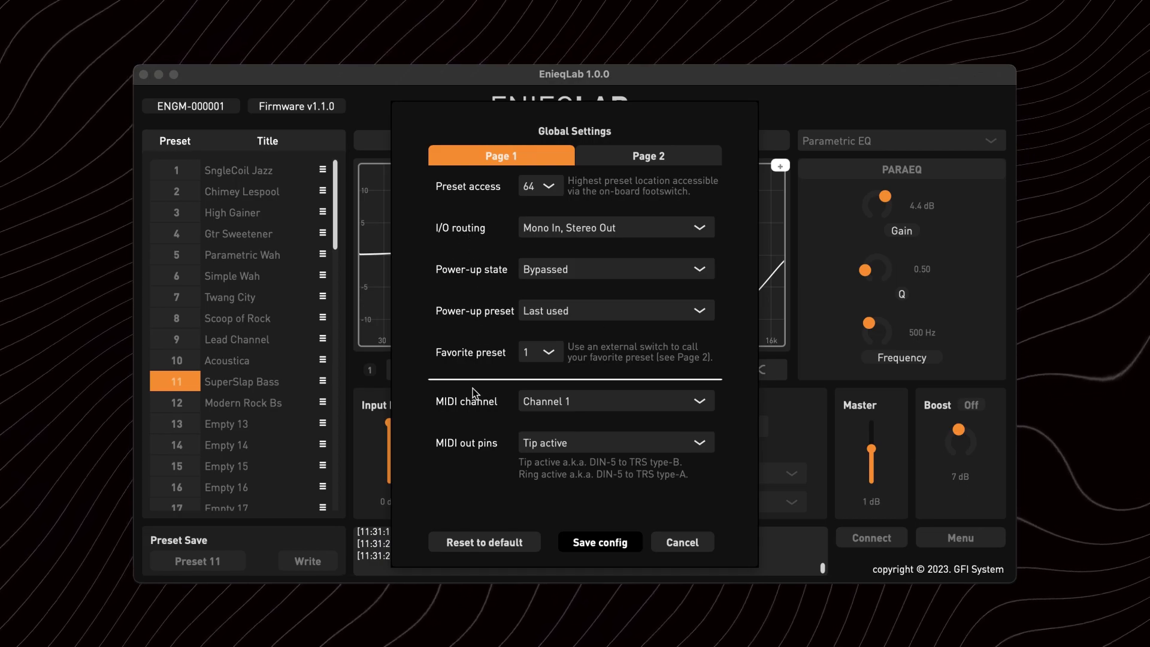
click(637, 163)
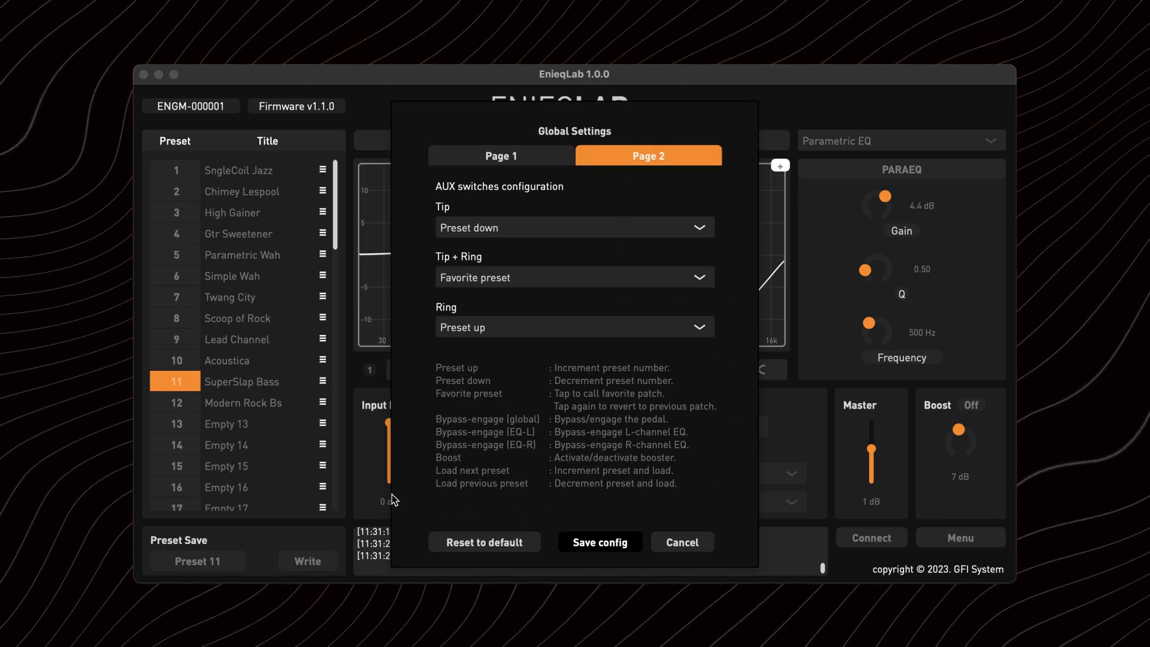
click(696, 542)
click(961, 539)
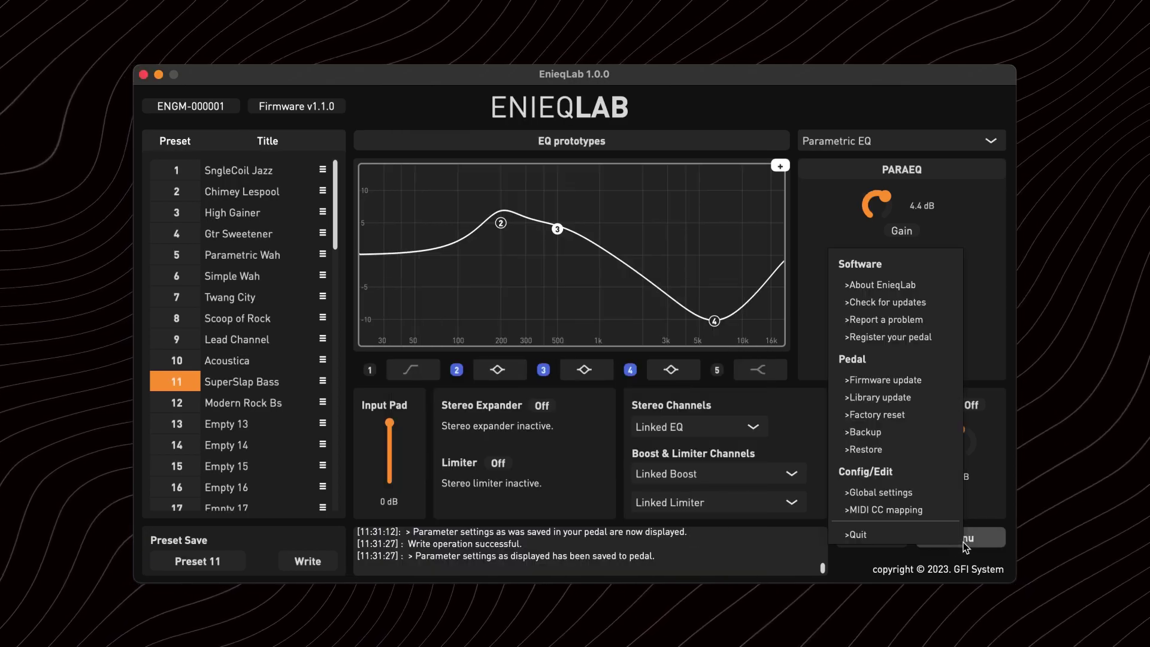
click(935, 510)
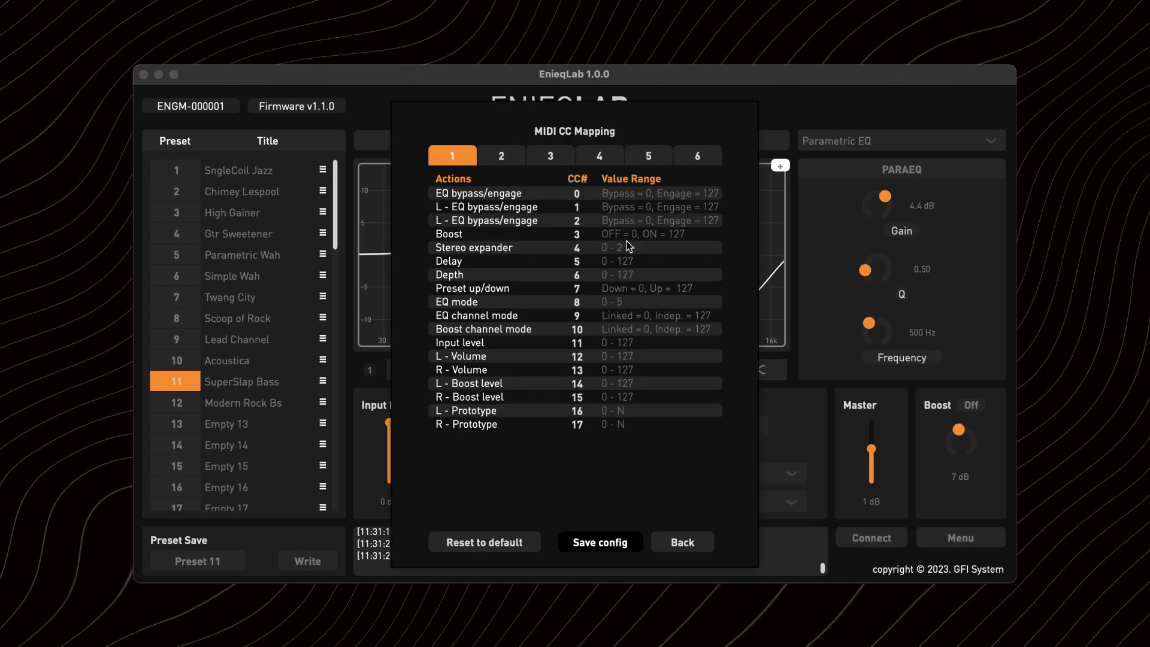
click(503, 157)
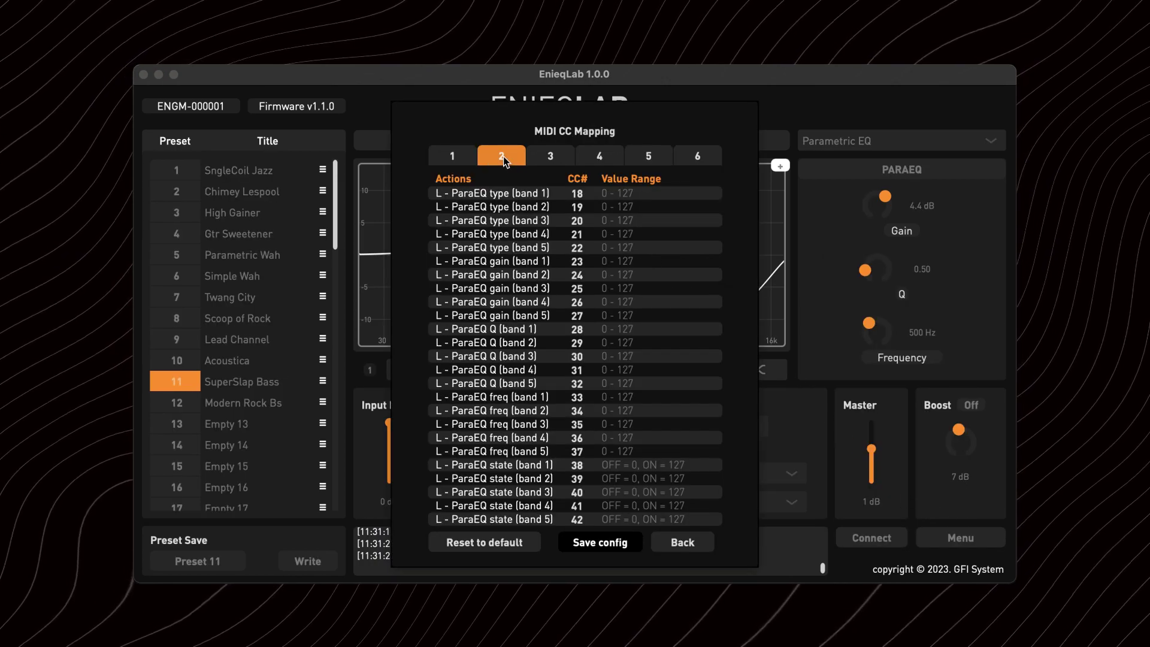
click(542, 159)
click(594, 159)
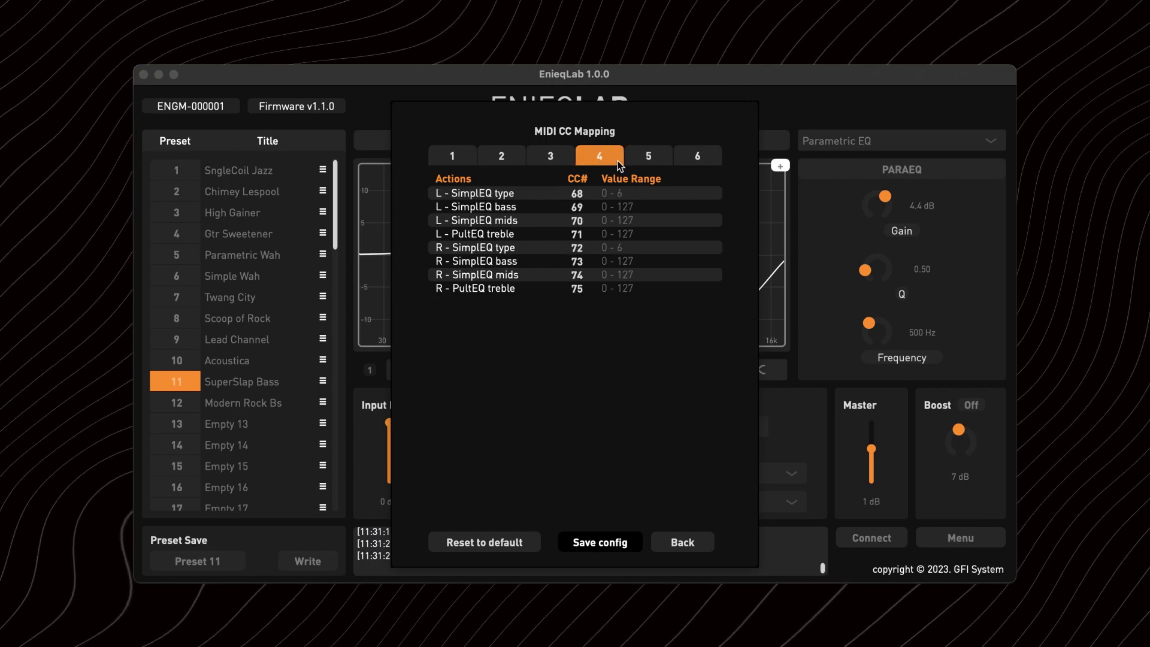
click(638, 160)
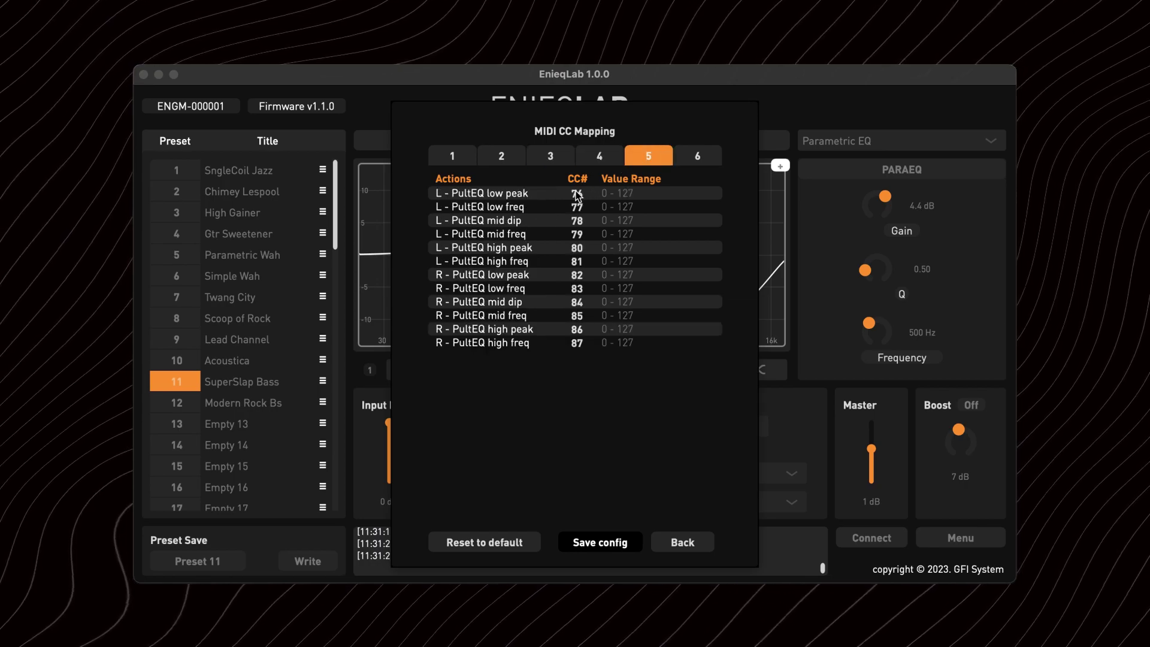
click(577, 207)
click(575, 221)
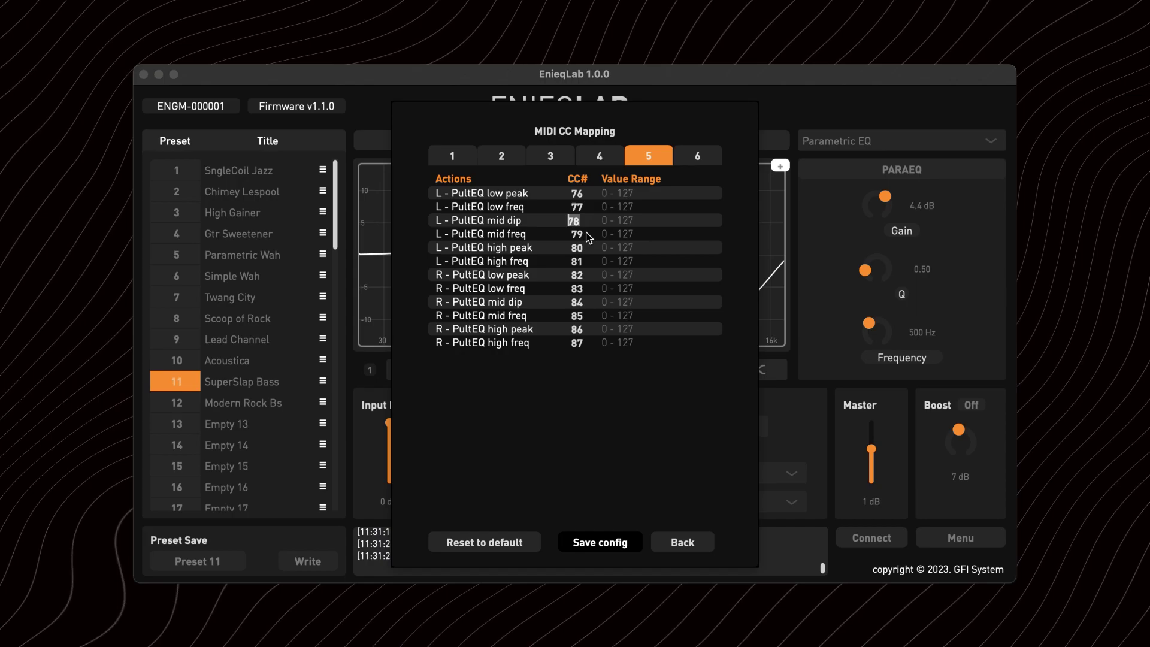
click(683, 542)
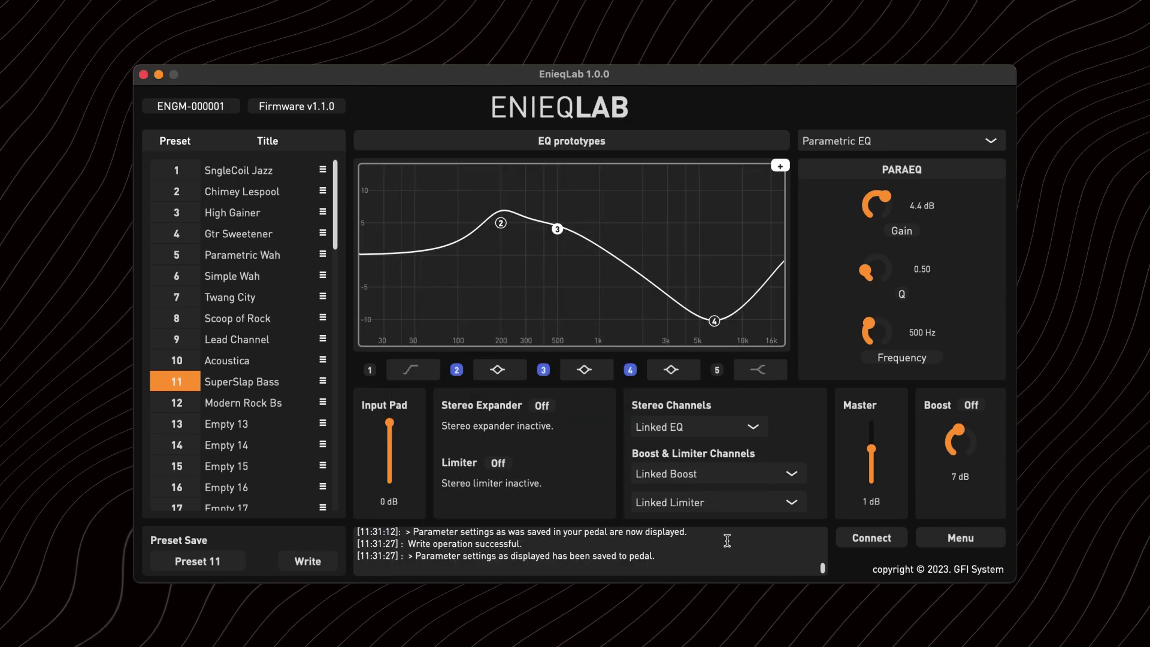
- Back up all pedal presets via Menu > Backup and acknowledge the completion message
click(981, 539)
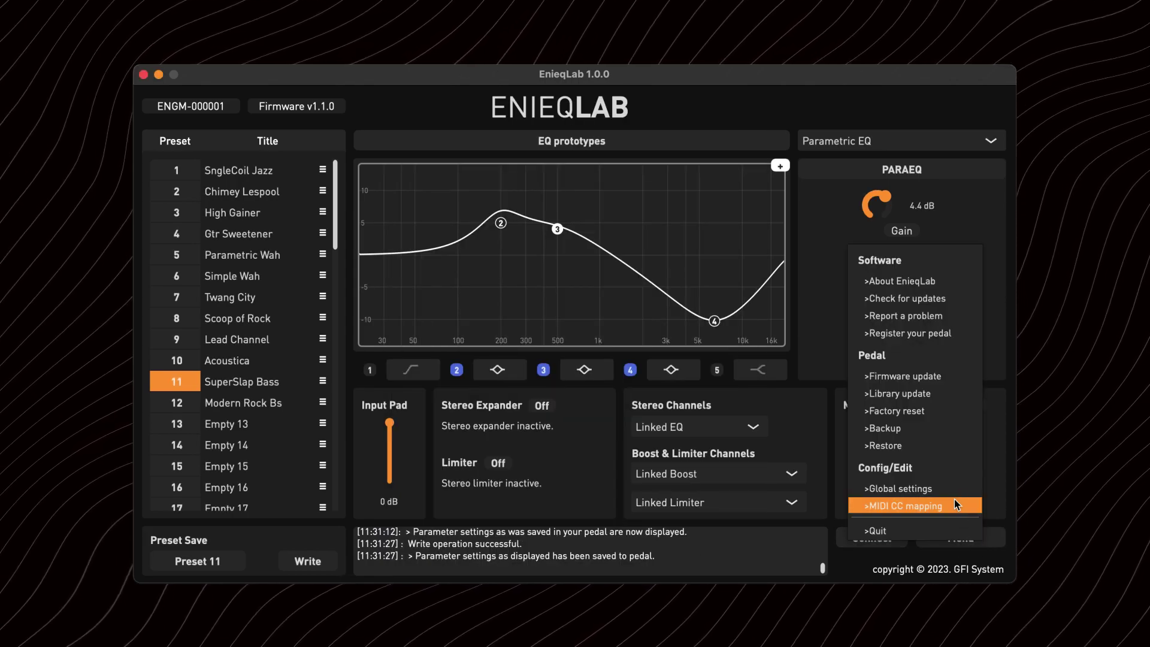
click(923, 428)
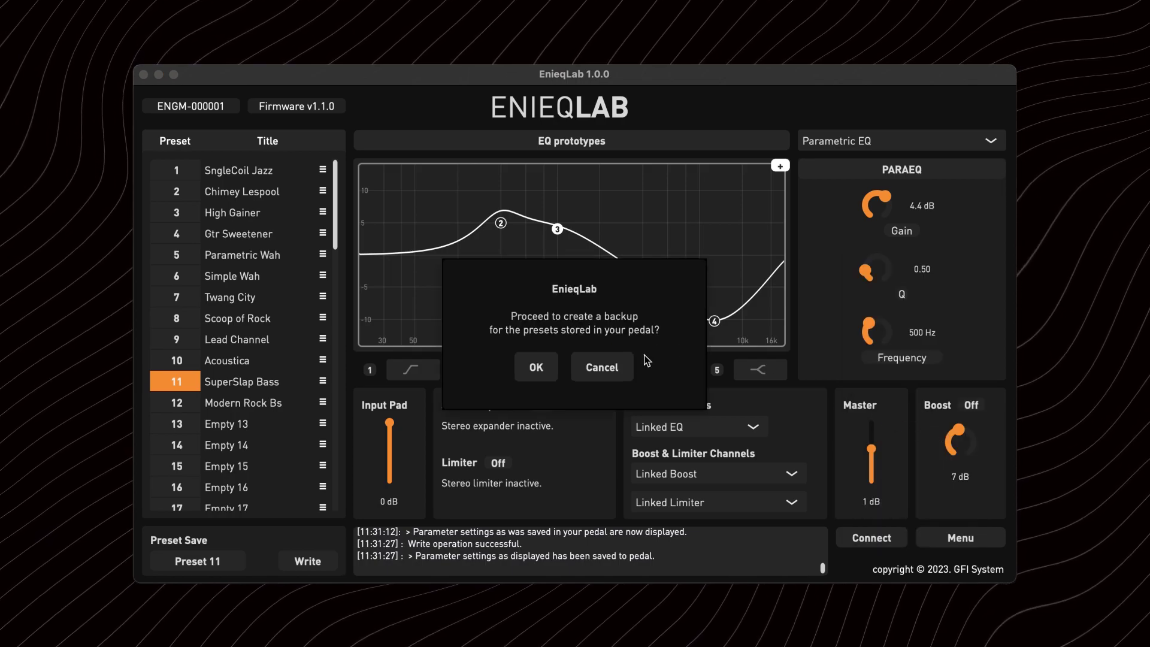
click(537, 367)
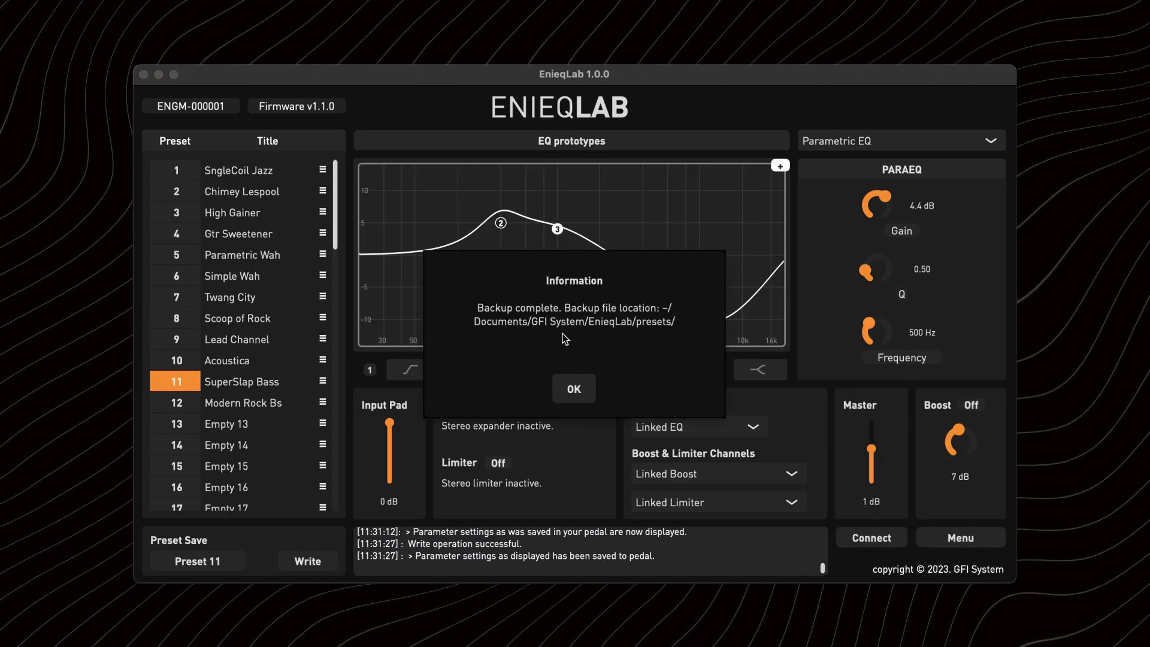
click(584, 393)
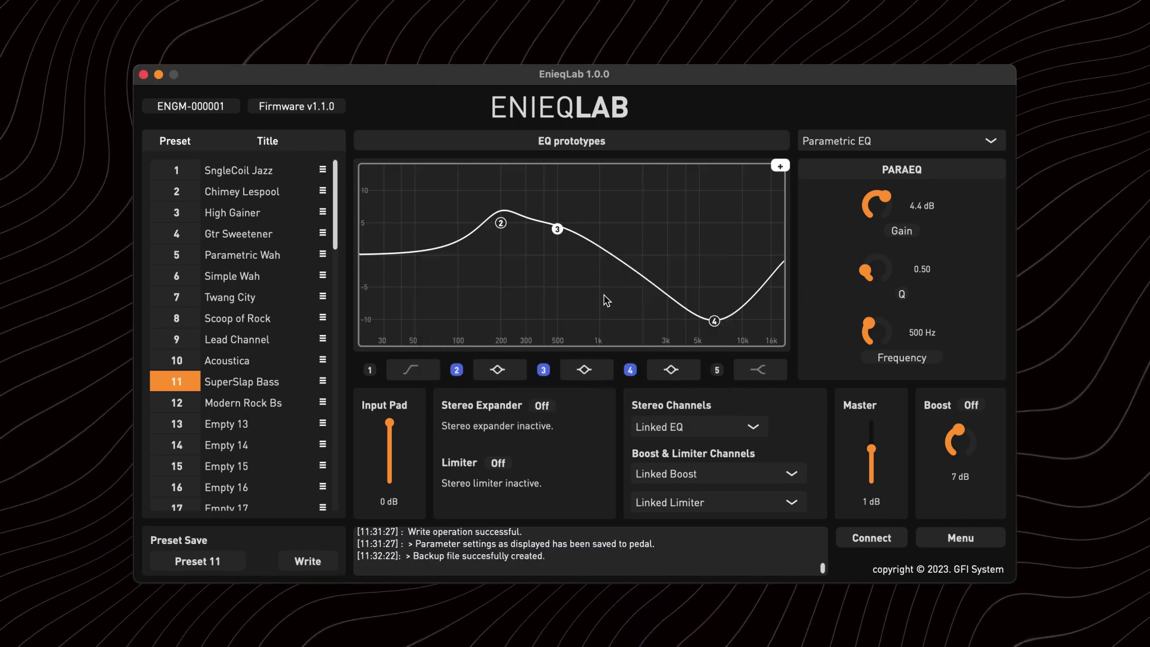
- Preview prototypes such as Upright Bass, Jens Falcon 10 and Eminence Patriot, ending on 41. Clst Pulser
click(620, 143)
click(233, 302)
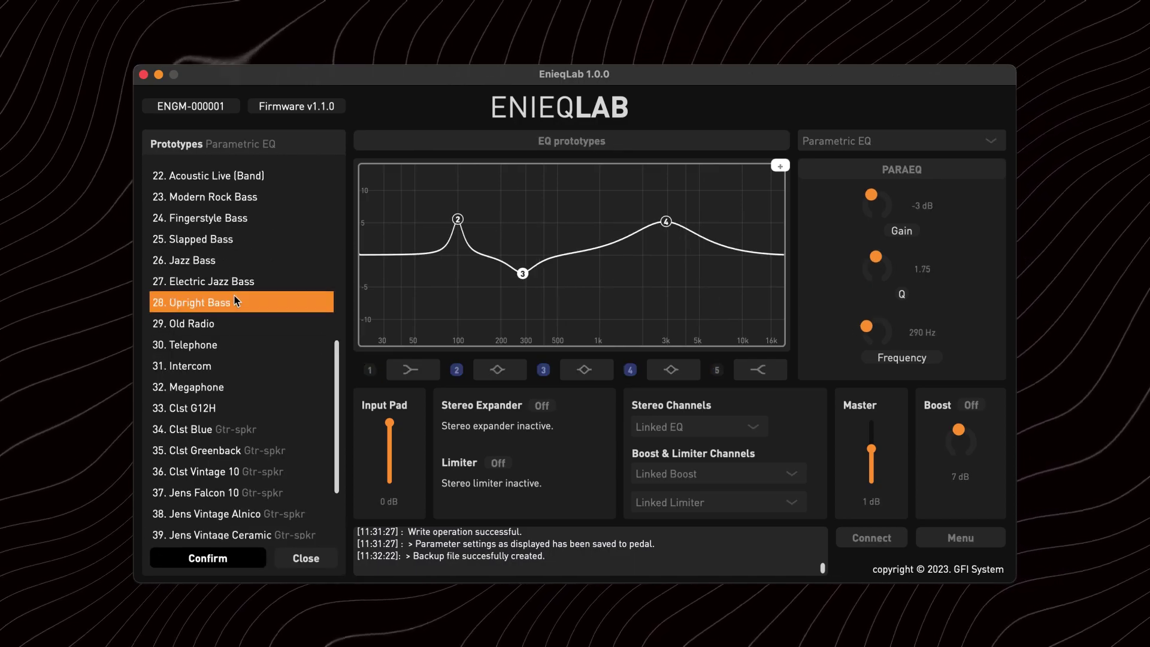
scroll(233, 299, up, 5)
click(224, 281)
scroll(219, 323, down, 10)
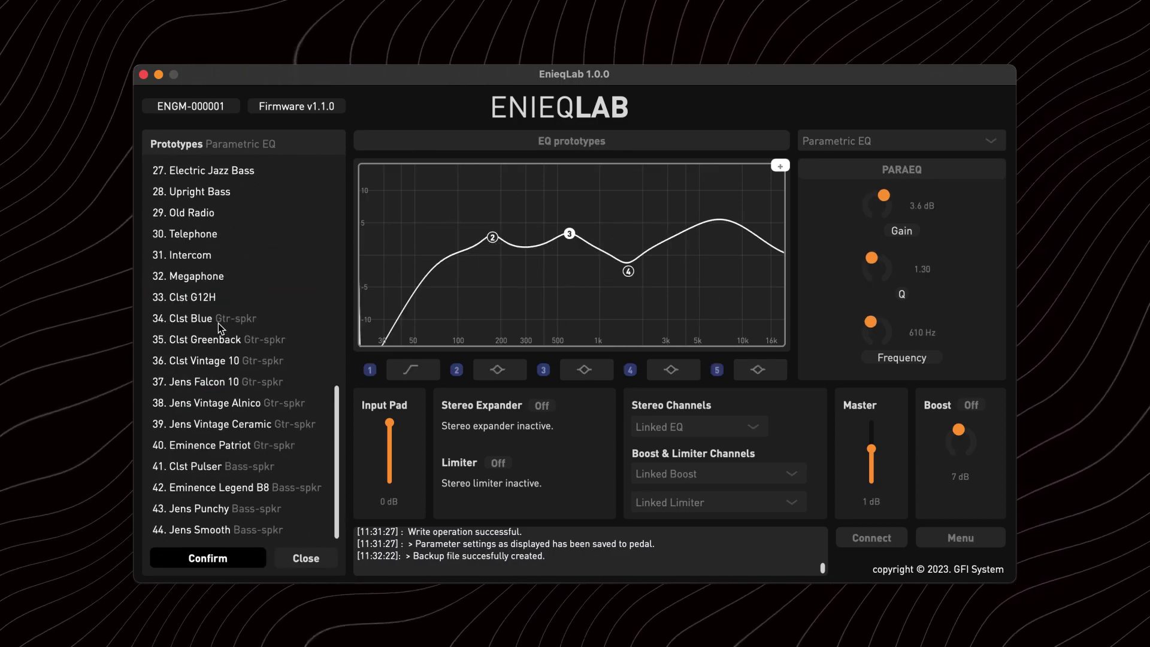
click(230, 385)
click(235, 406)
click(240, 426)
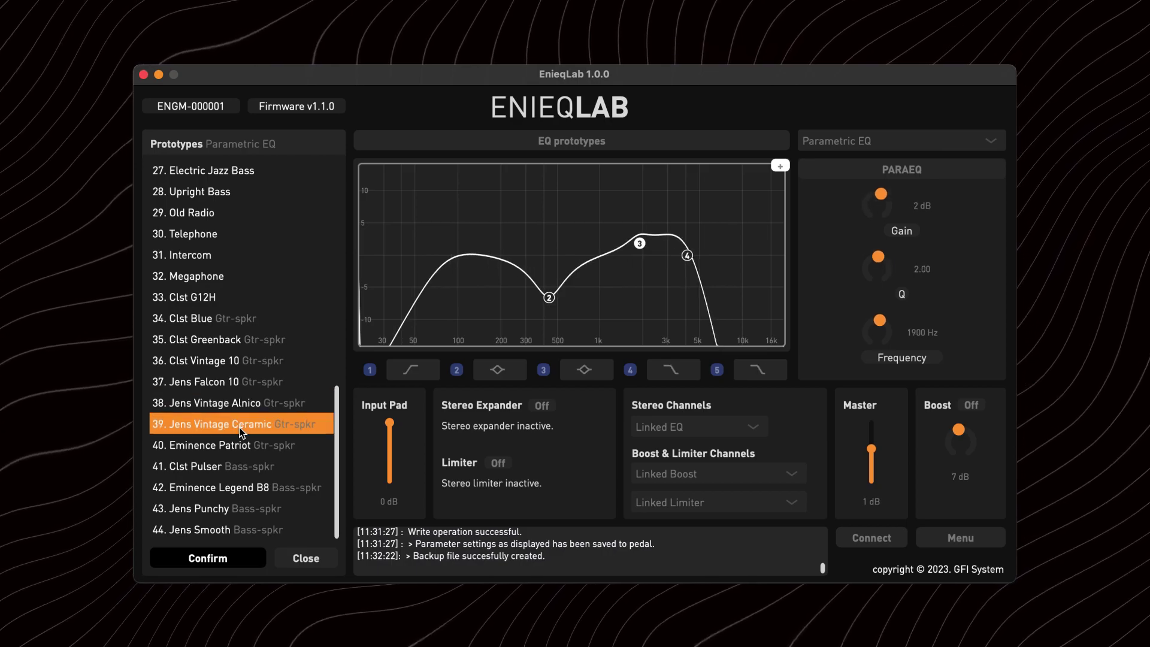
click(242, 446)
click(241, 469)
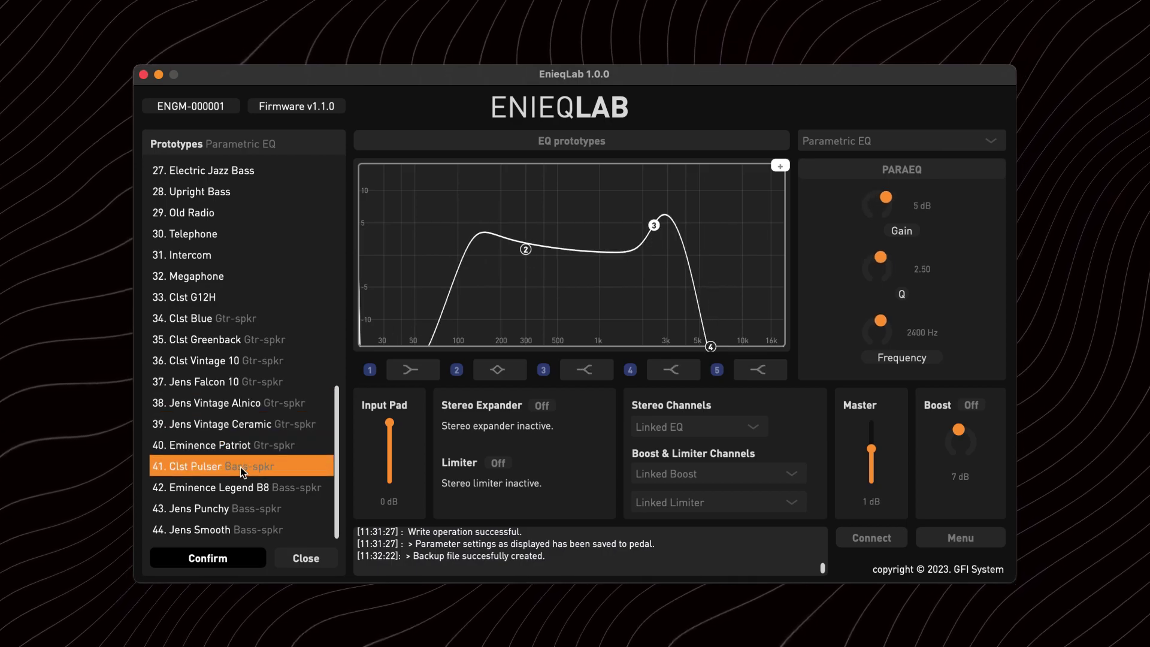